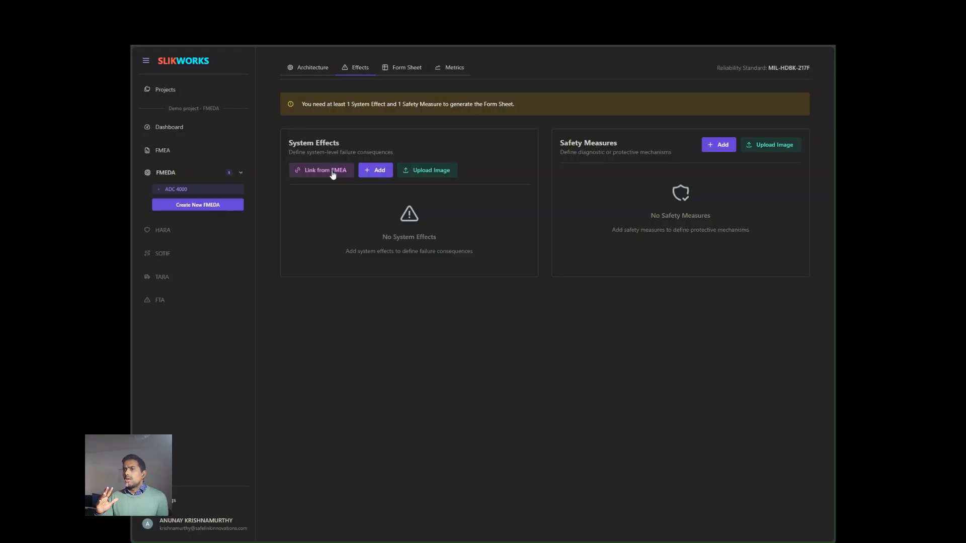
- Add a system effect titled "Effect 1 - too high sensor value identified" with the description "too high sensor value identified"
{"action": "left_click", "coordinate": [376, 173]}
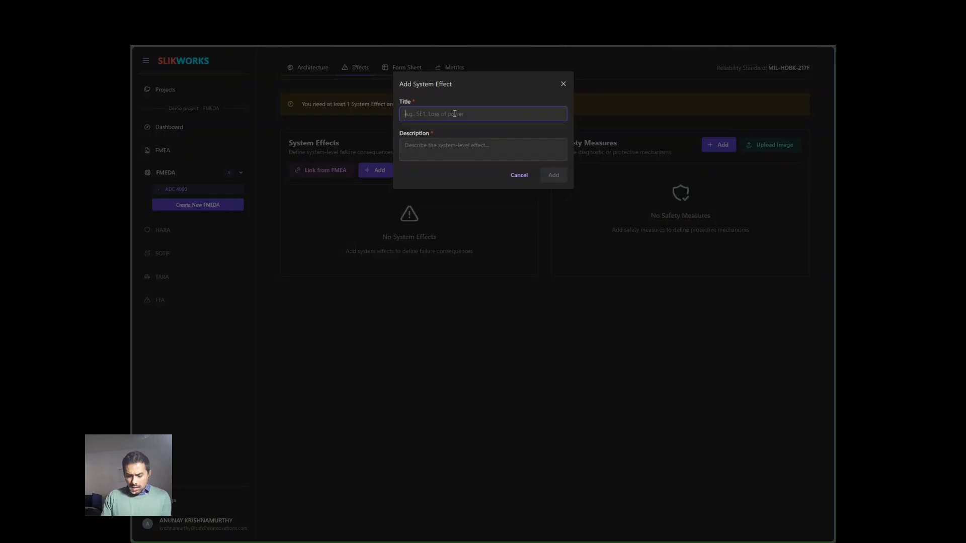
{"action": "type", "text": "Effe"}
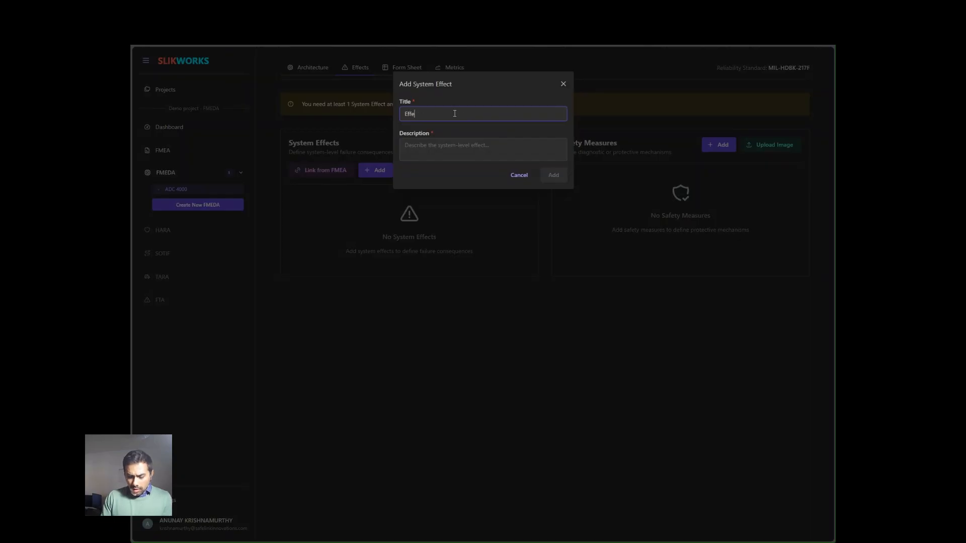
{"action": "type", "text": "ct 1 - too high s"}
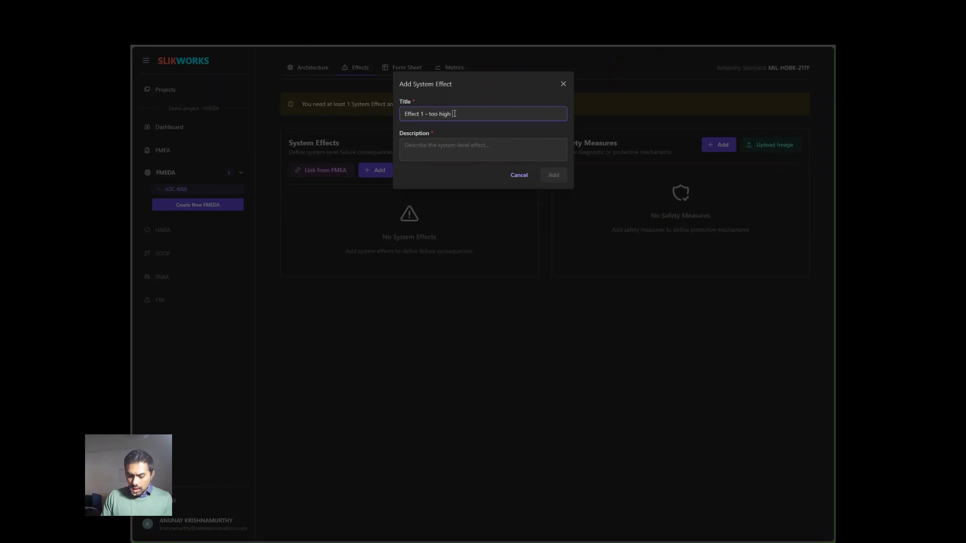
{"action": "type", "text": "ensor v"}
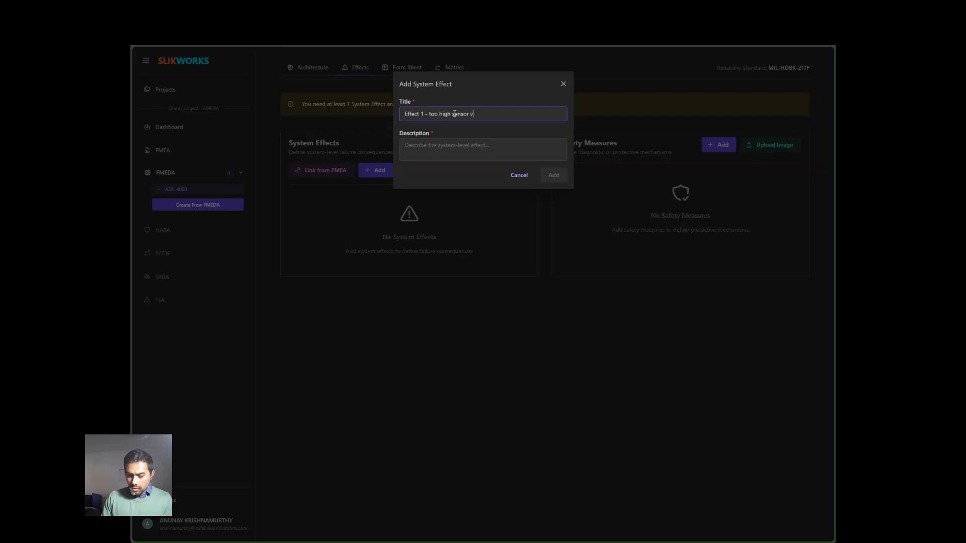
{"action": "type", "text": "alue identified"}
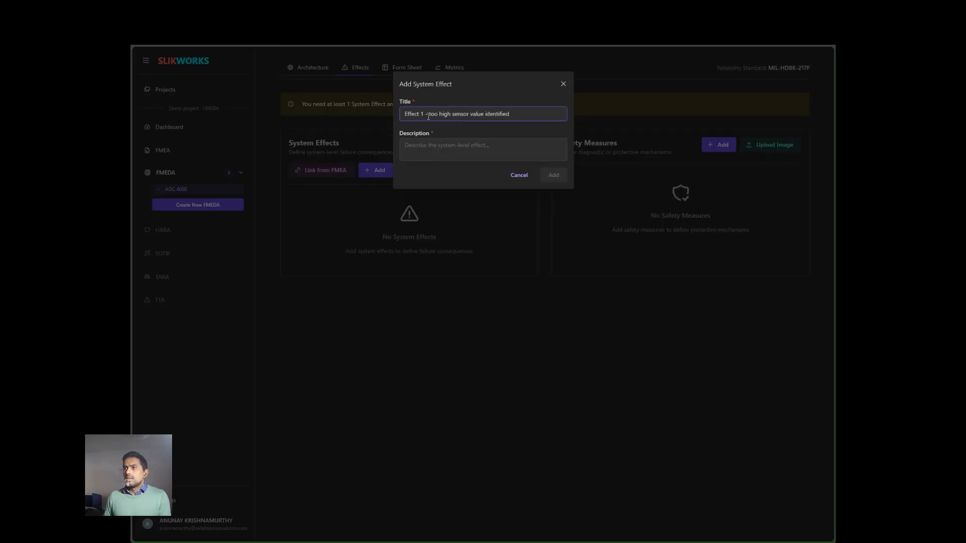
{"action": "left_click_drag", "start_coordinate": [428, 114], "coordinate": [543, 113]}
{"action": "key", "text": "ctrl+c"}
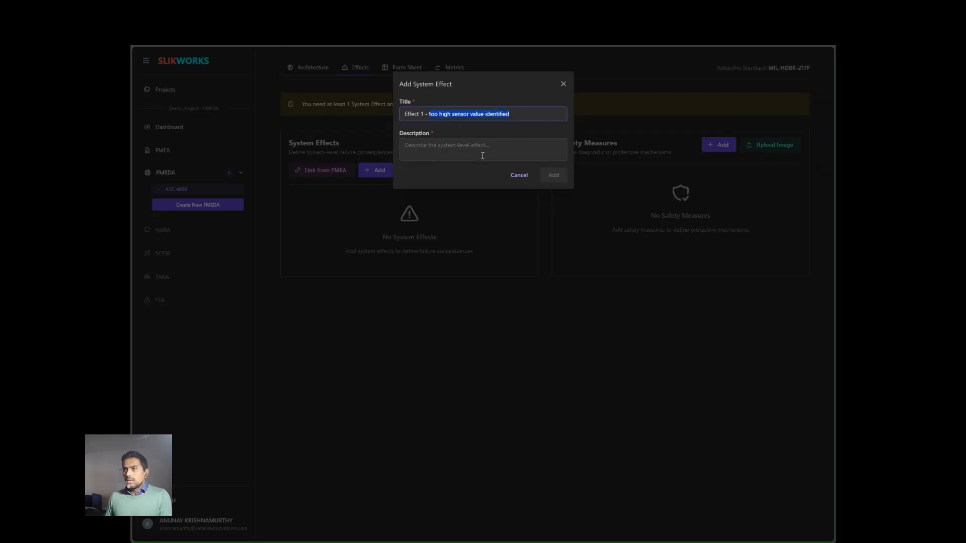
{"action": "left_click", "coordinate": [483, 156]}
{"action": "key", "text": "ctrl+v"}
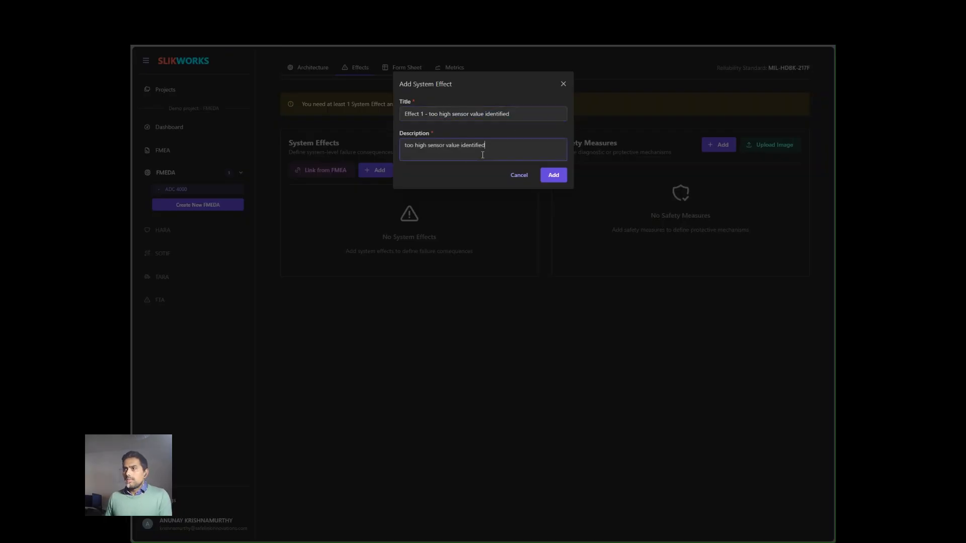
{"action": "left_click", "coordinate": [551, 175]}
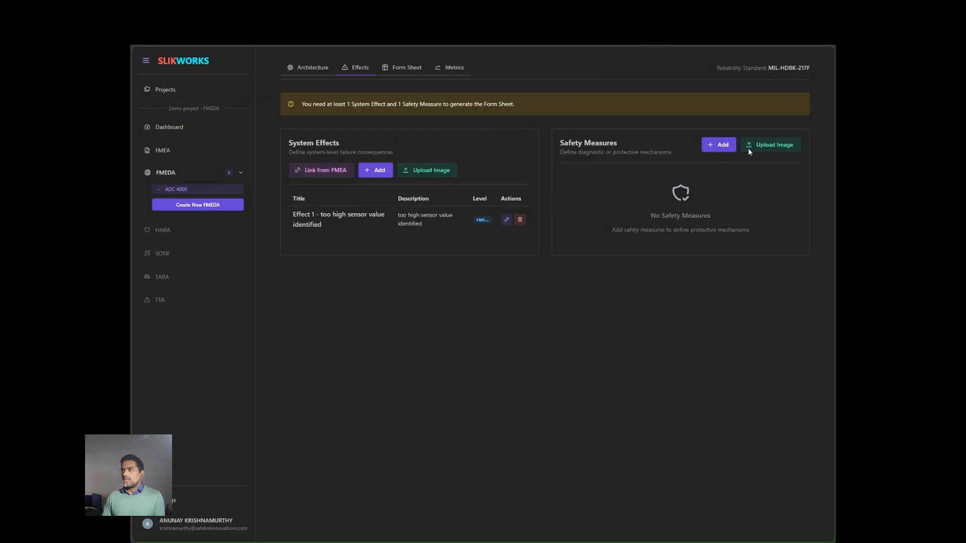
- Add a safety measure named "SM1 - ADC startup test" with the description "Compare a known analog voltage to a digital value"
{"action": "left_click", "coordinate": [719, 146]}
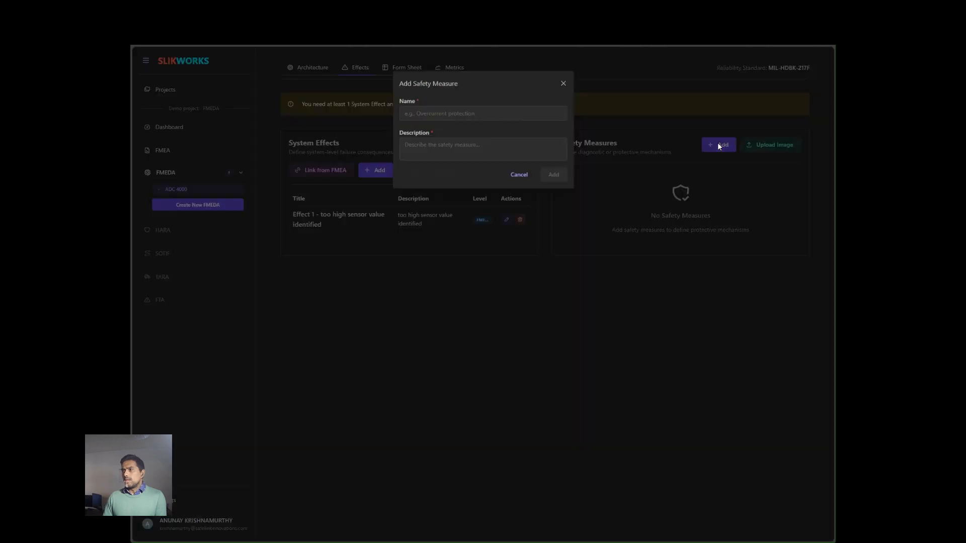
{"action": "left_click", "coordinate": [478, 117]}
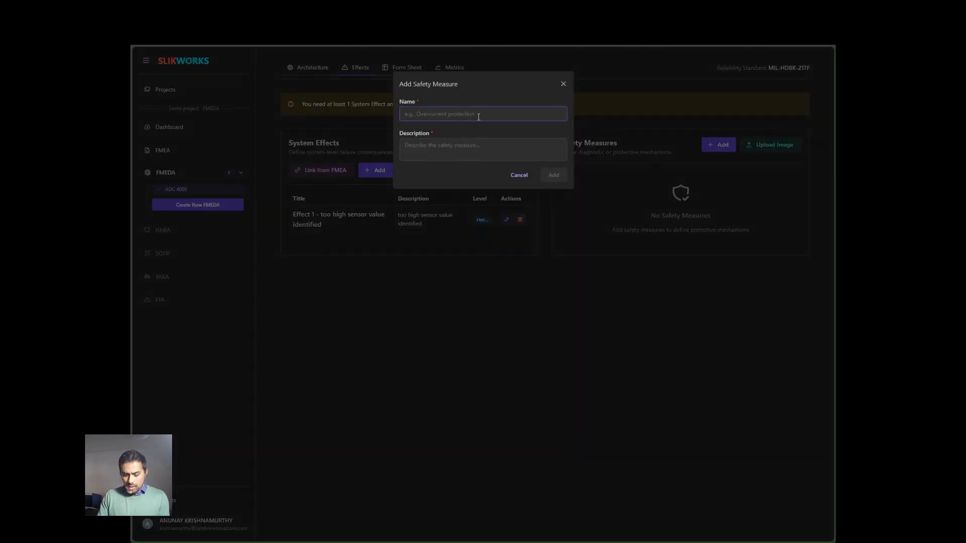
{"action": "type", "text": "SM1 -"}
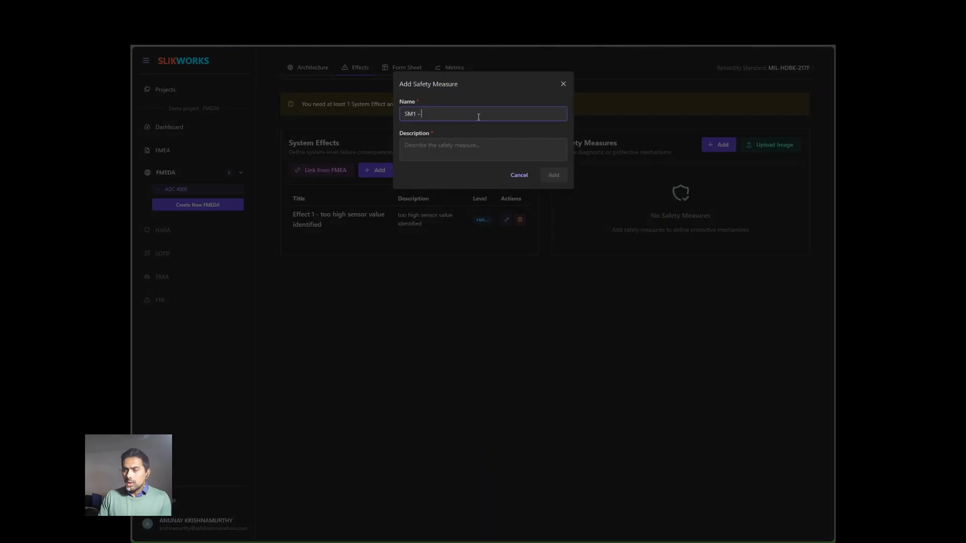
{"action": "type", "text": " A"}
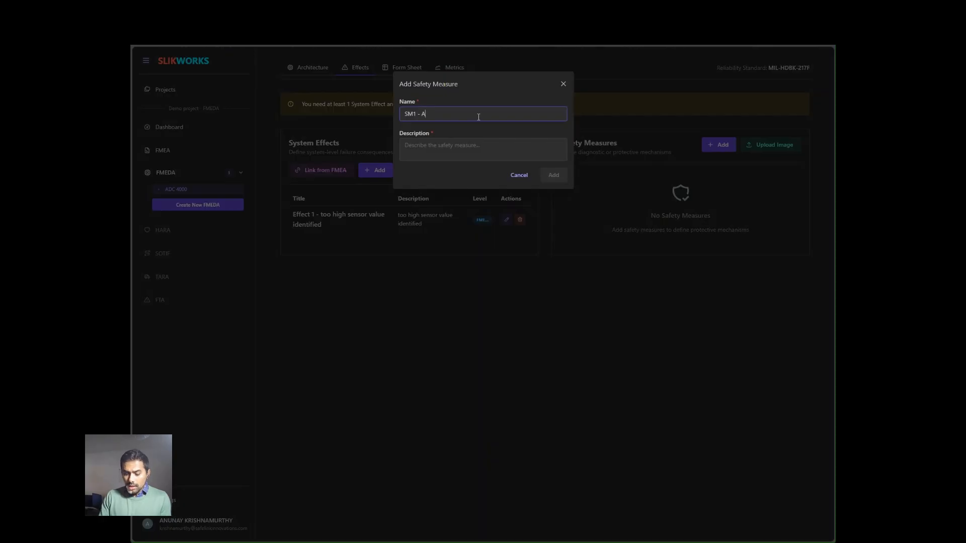
{"action": "type", "text": "DC startup t"}
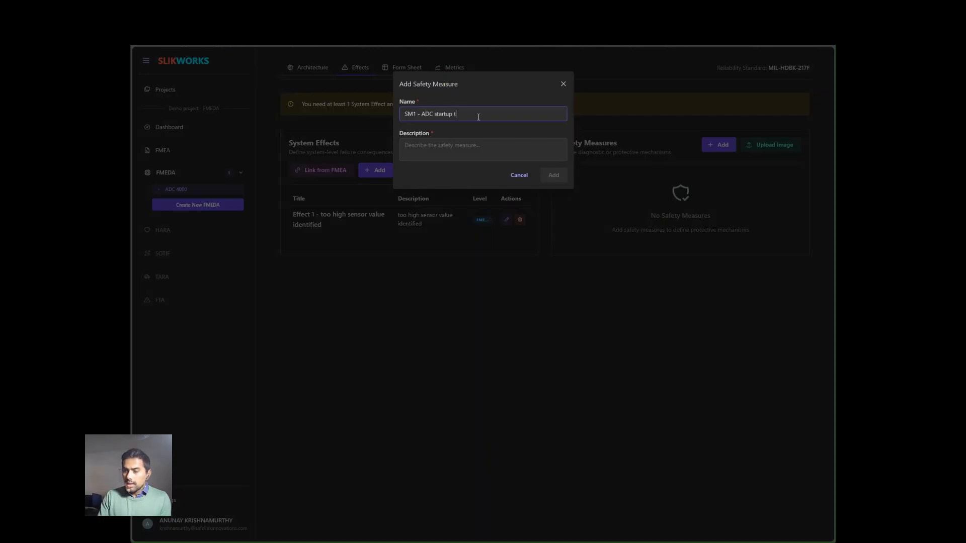
{"action": "type", "text": "est"}
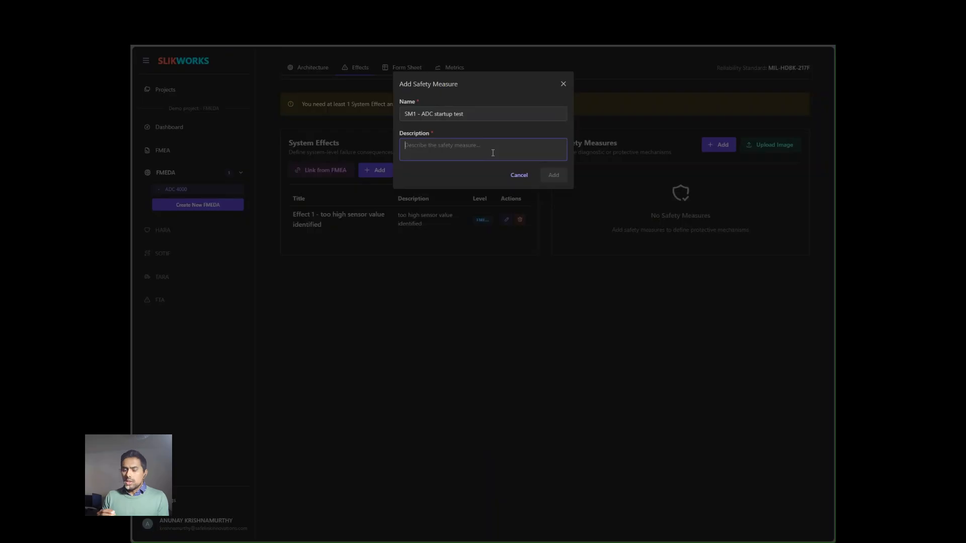
{"action": "type", "text": "C"}
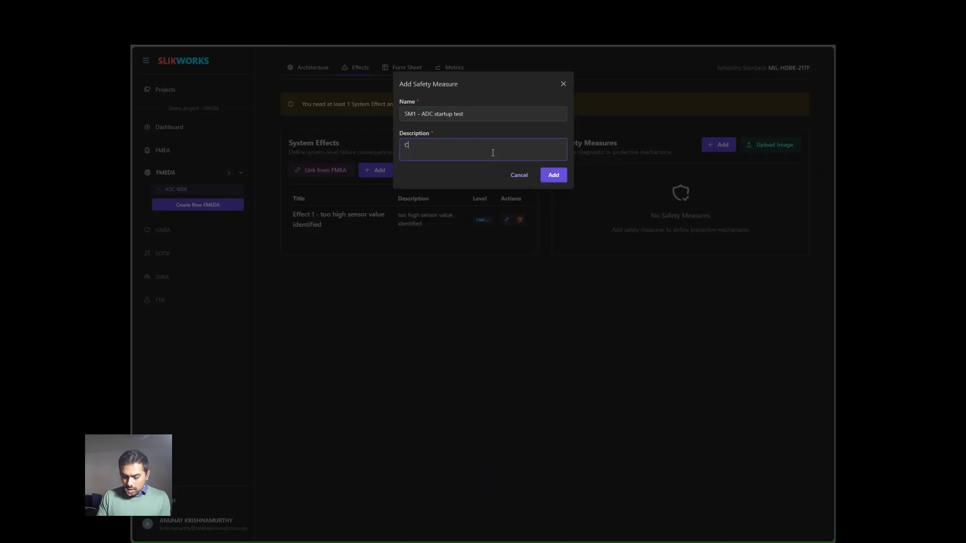
{"action": "type", "text": "ompare a know"}
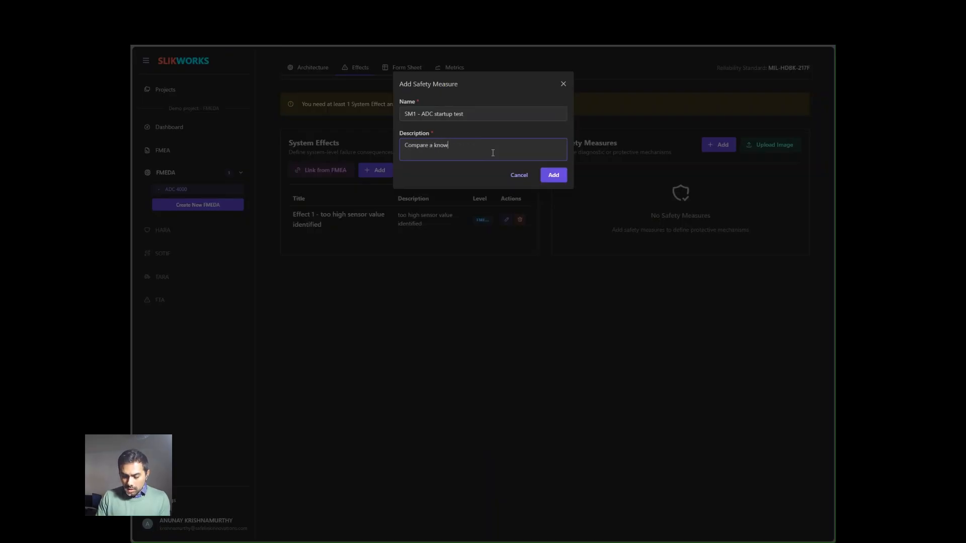
{"action": "type", "text": "n analog "}
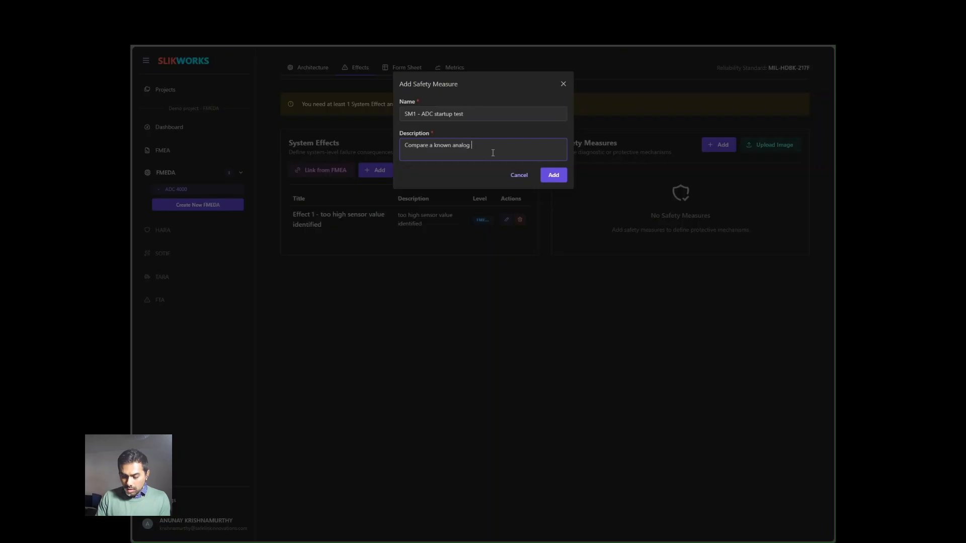
{"action": "type", "text": "voltage to a "}
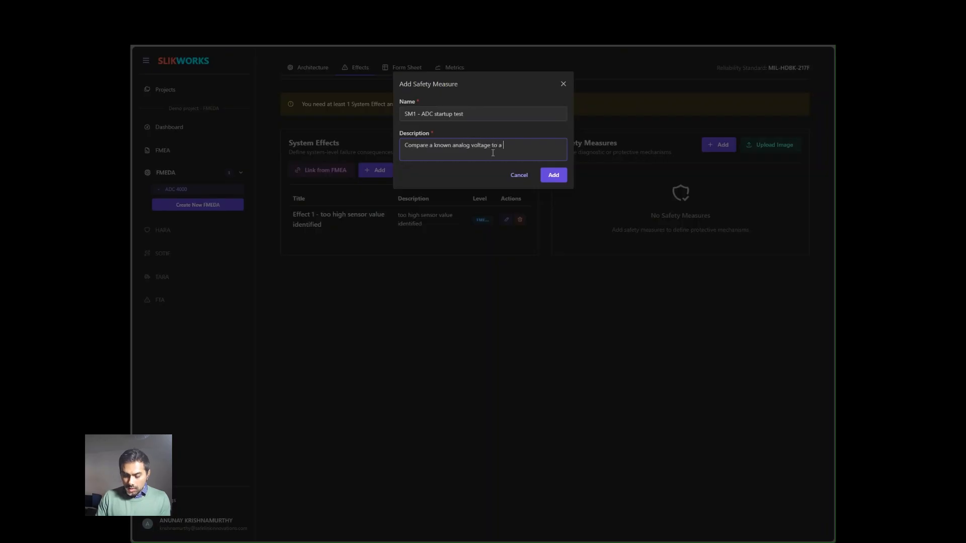
{"action": "type", "text": "digital value"}
{"action": "left_click", "coordinate": [549, 174]}
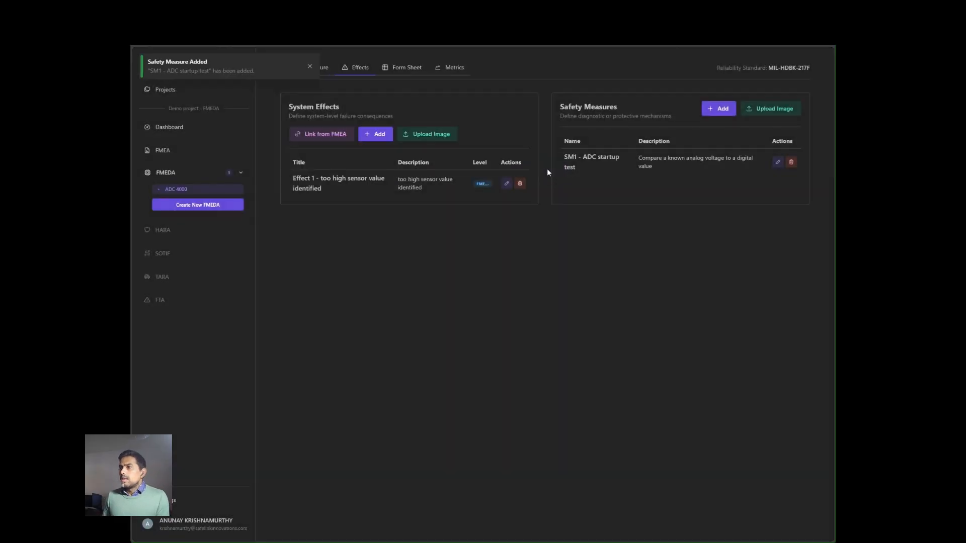
- Add a second safety measure named "SM2 - Watchdog test" with the description "To be performed by the microprocessor"
{"action": "left_click", "coordinate": [717, 110]}
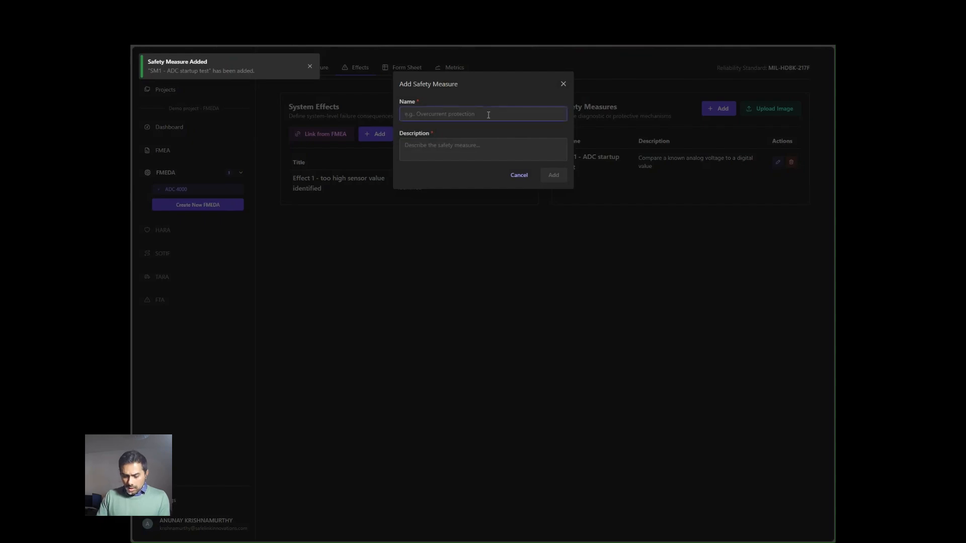
{"action": "type", "text": "SM2"}
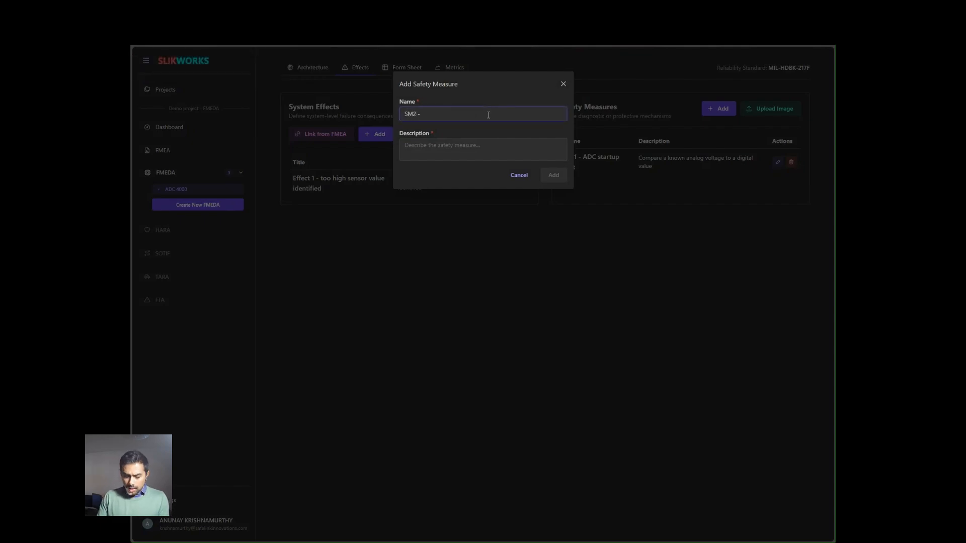
{"action": "type", "text": " - "}
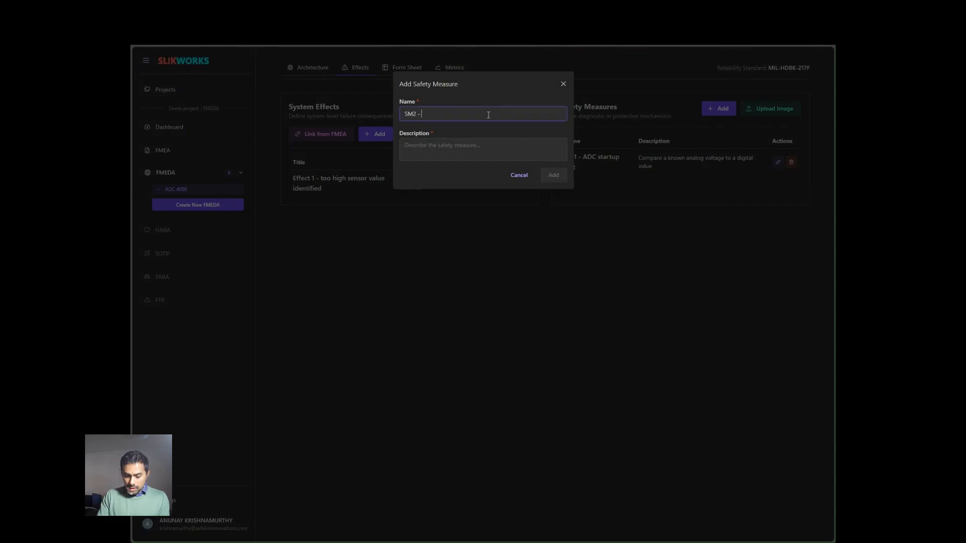
{"action": "type", "text": "Watchdo"}
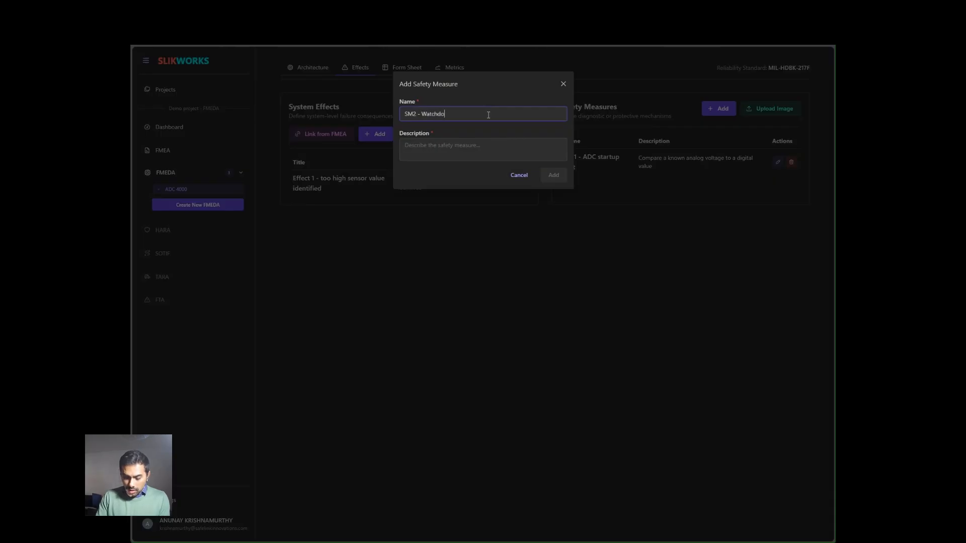
{"action": "type", "text": "g test"}
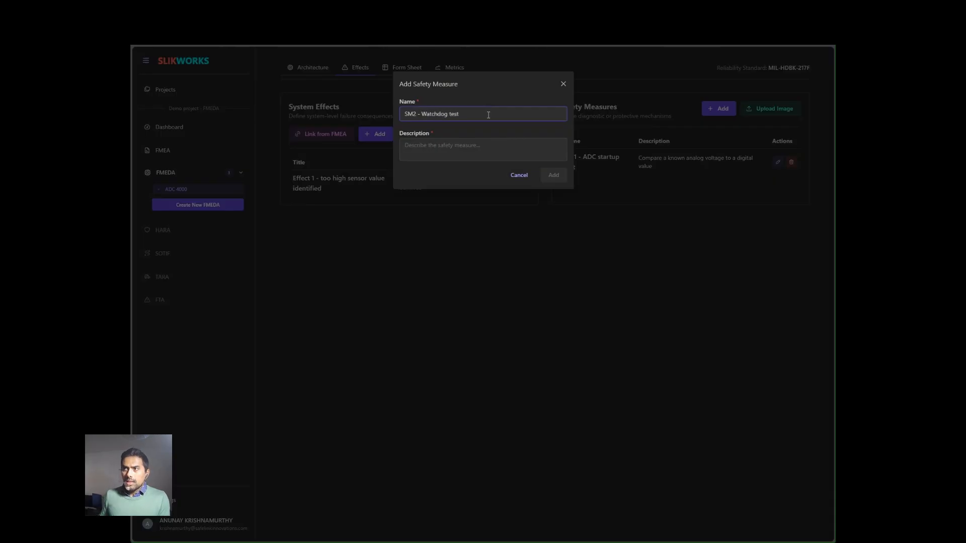
{"action": "left_click", "coordinate": [518, 148]}
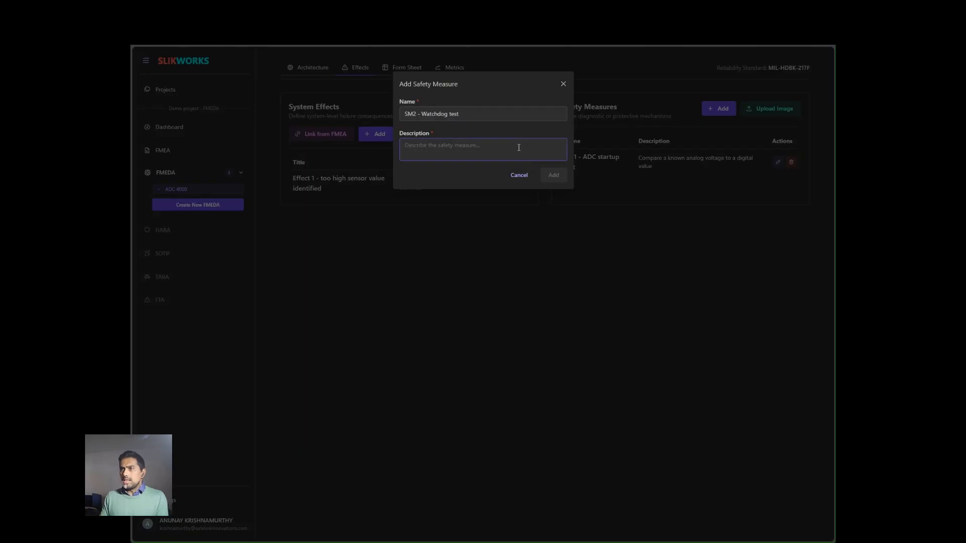
{"action": "type", "text": "To "}
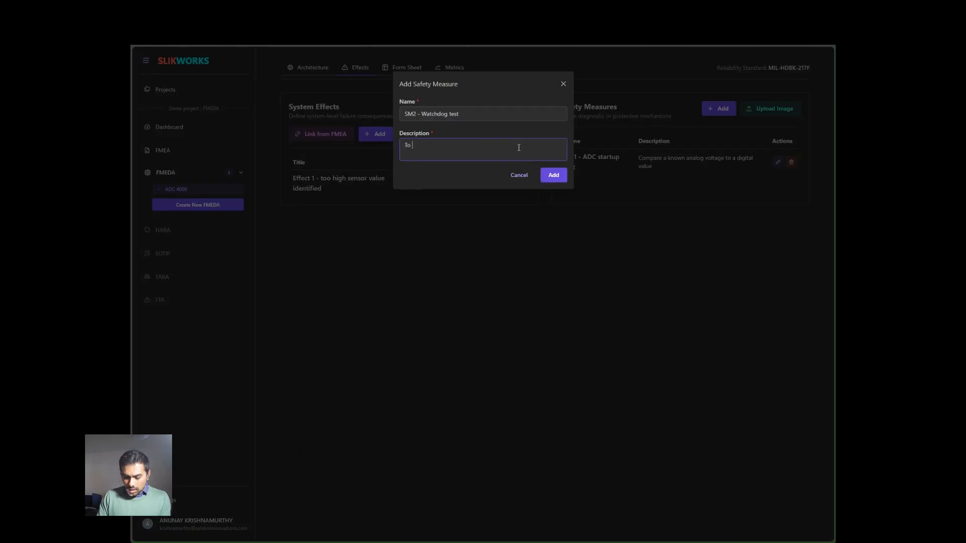
{"action": "type", "text": "be performe"}
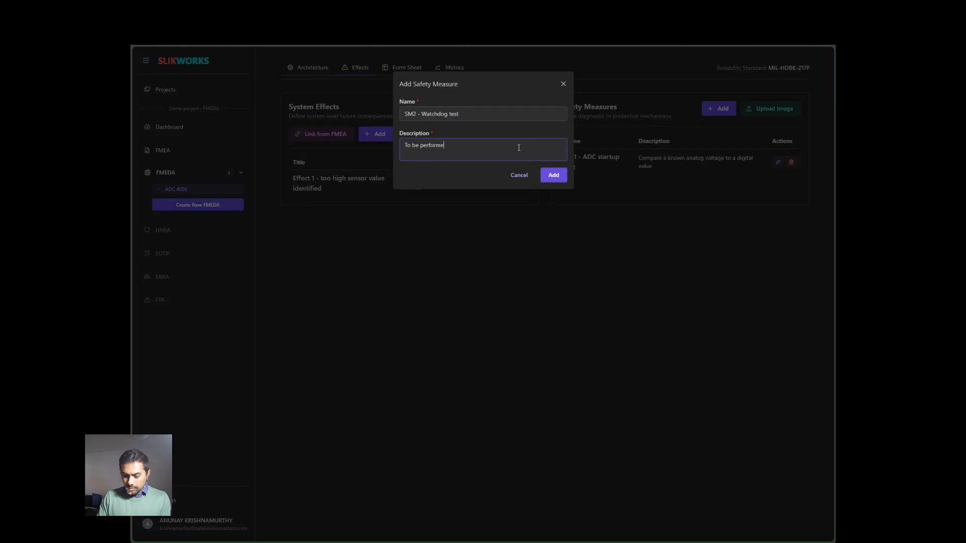
{"action": "type", "text": "d by the microporocesor"}
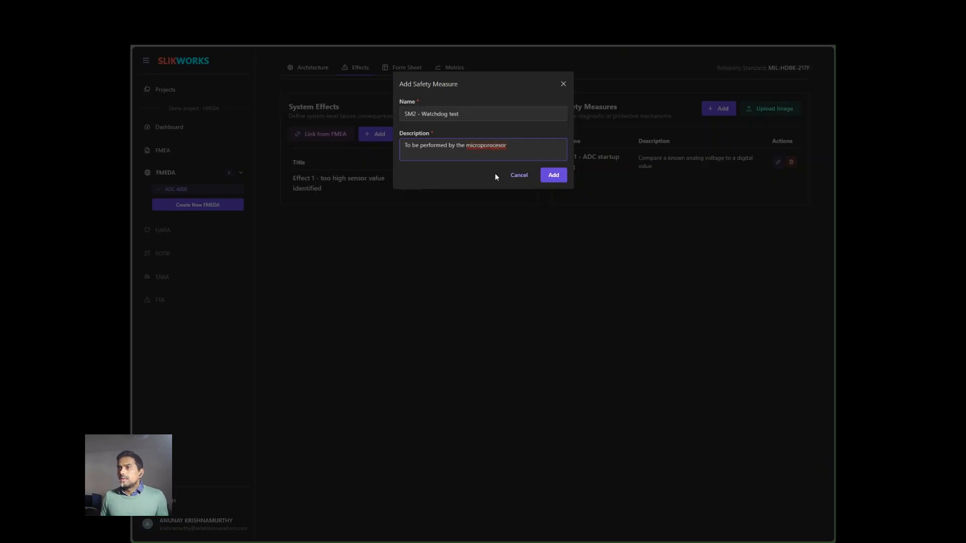
{"action": "left_click", "coordinate": [552, 175]}
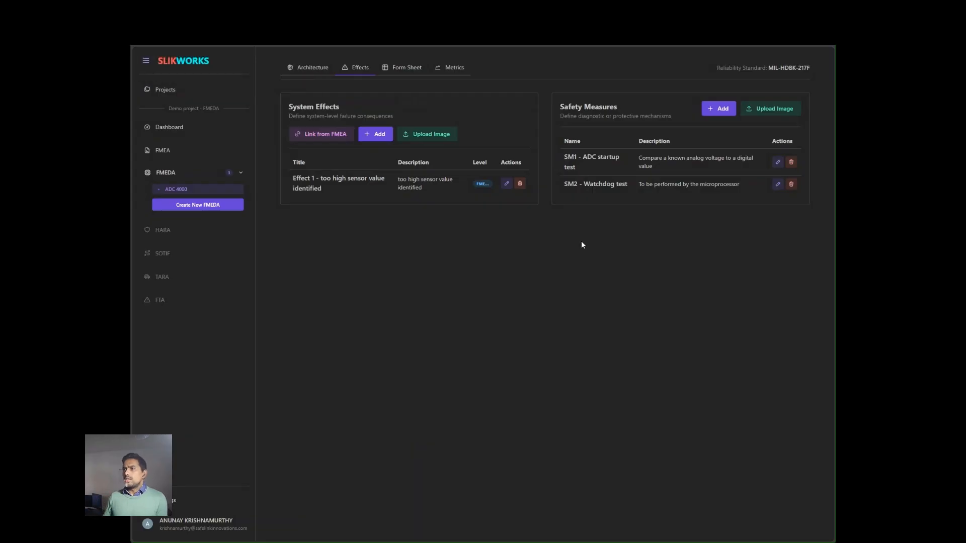
- Generate the FMEDA form sheet from the architecture and effects data and collapse all its component sections
{"action": "left_click", "coordinate": [395, 71]}
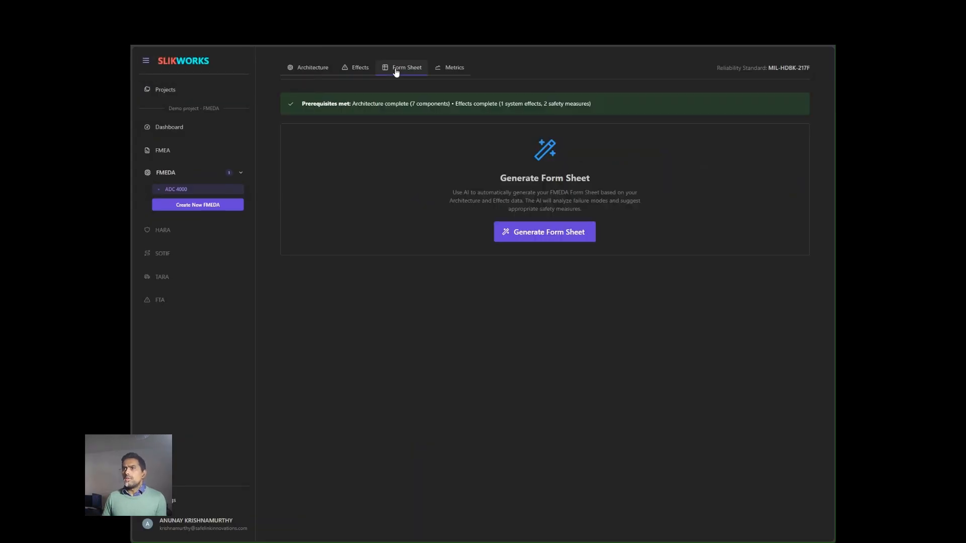
{"action": "left_click", "coordinate": [515, 230]}
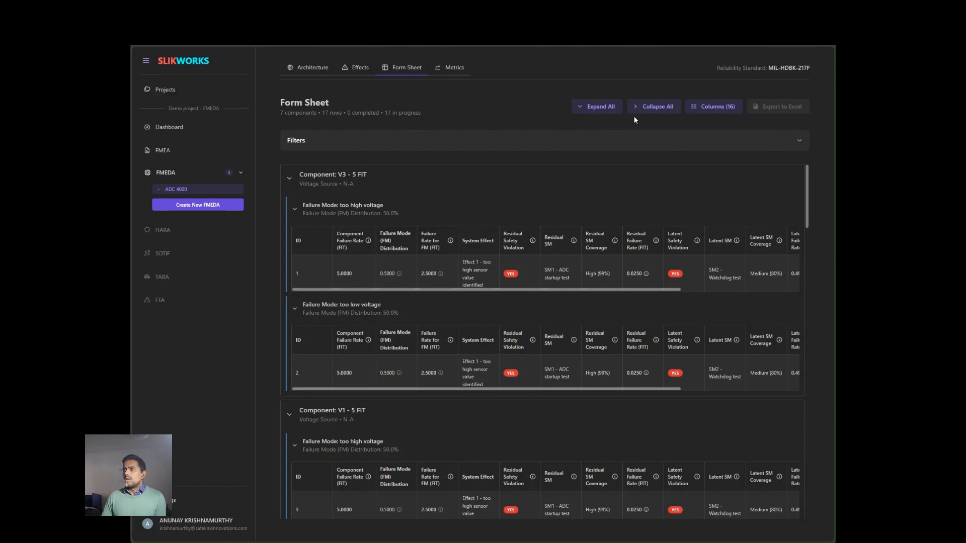
{"action": "left_click", "coordinate": [649, 112]}
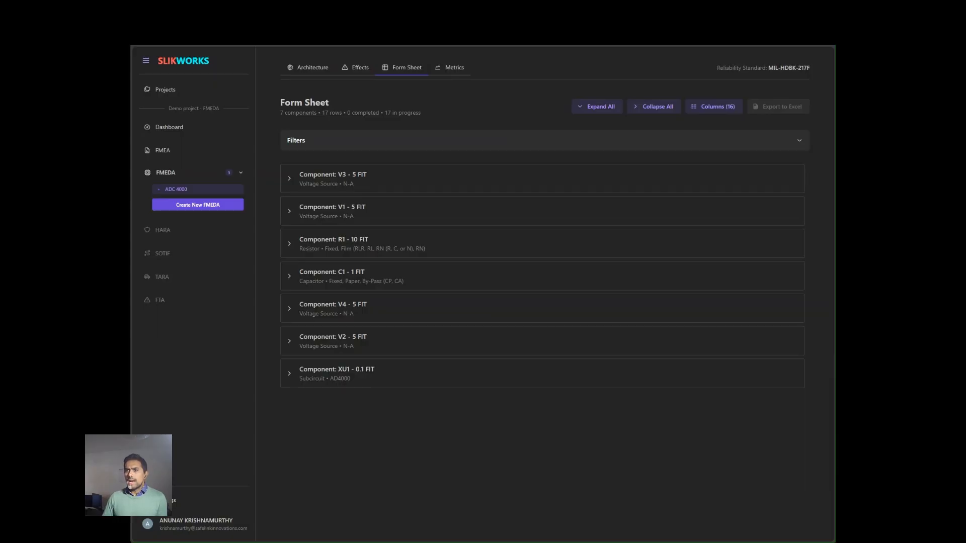
- Expand component V3 and its "too high voltage" failure mode in the form sheet to examine the failure rate columns
{"action": "left_click", "coordinate": [290, 180]}
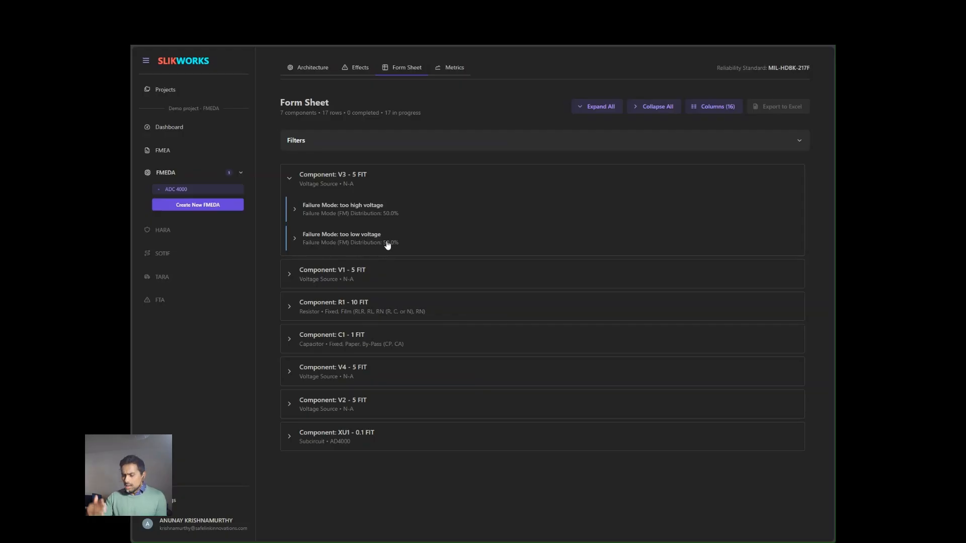
{"action": "left_click", "coordinate": [295, 210]}
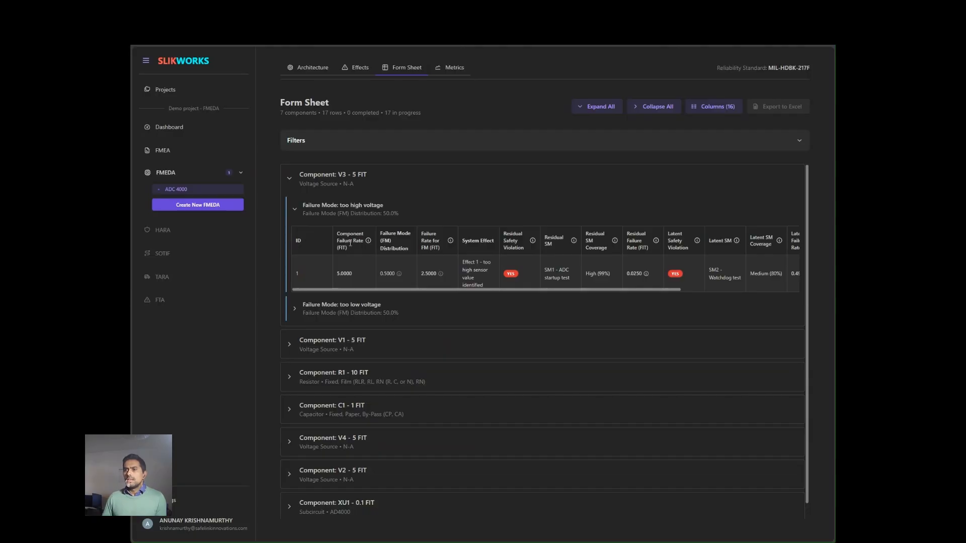
{"action": "mouse_move", "coordinate": [368, 242]}
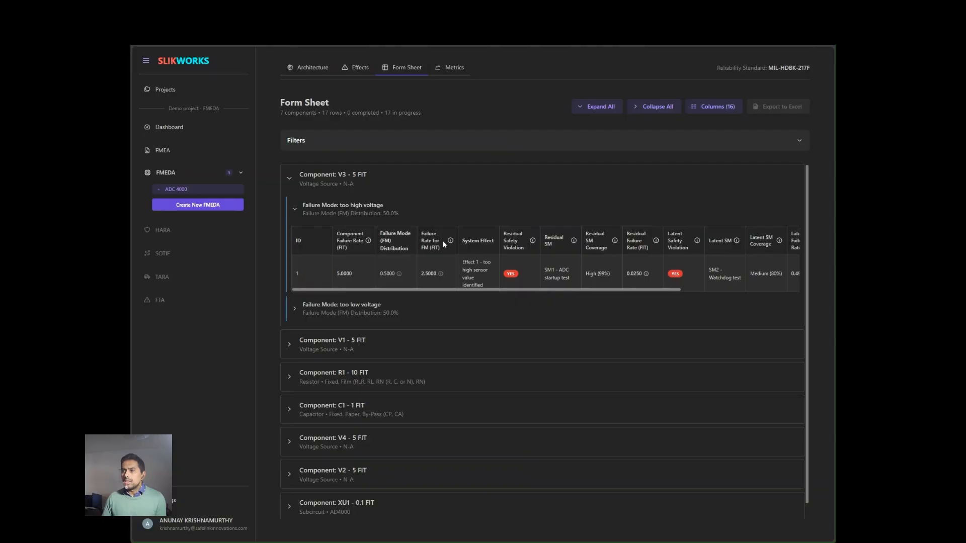
- Set the residual SM coverage of V3's "too high voltage" failure mode to Medium (90%)
{"action": "mouse_move", "coordinate": [449, 244]}
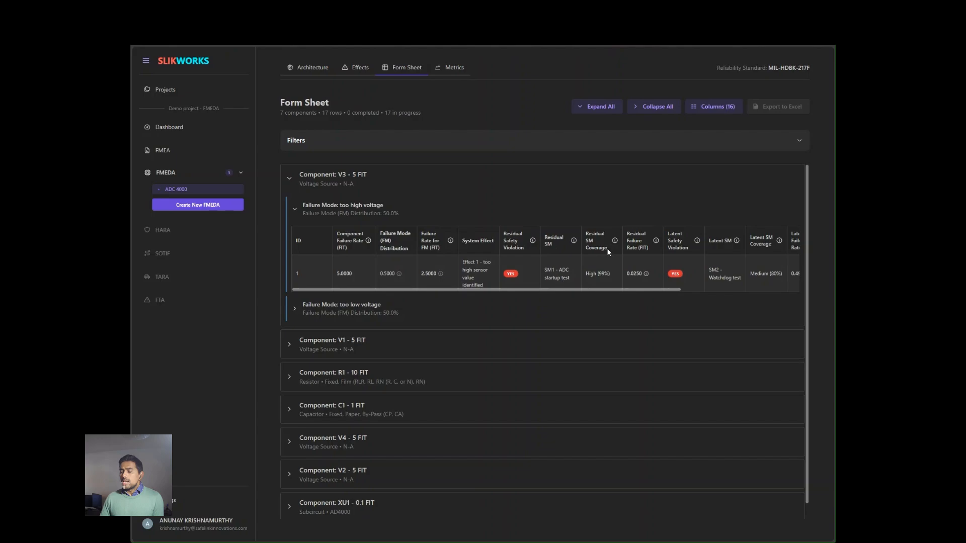
{"action": "left_click", "coordinate": [612, 275]}
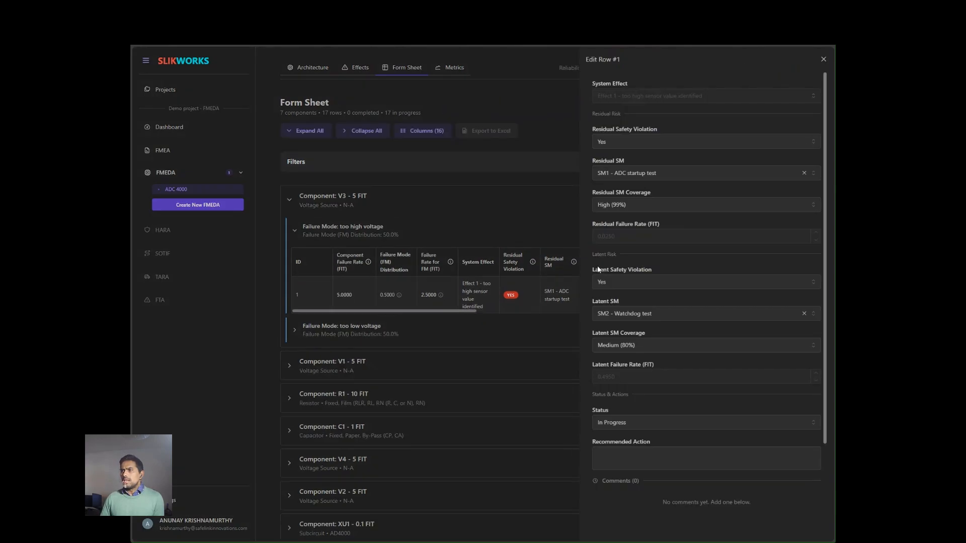
{"action": "left_click", "coordinate": [680, 207]}
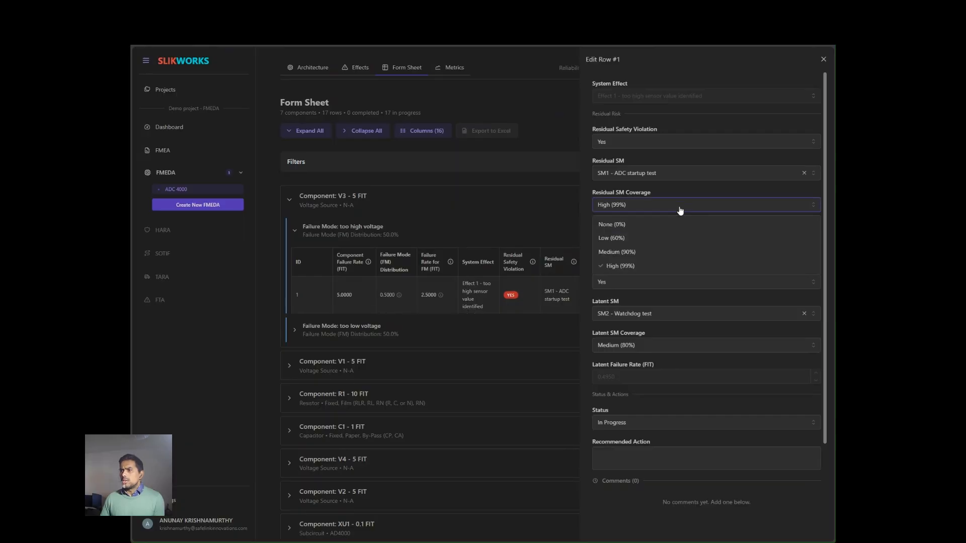
{"action": "left_click", "coordinate": [681, 251]}
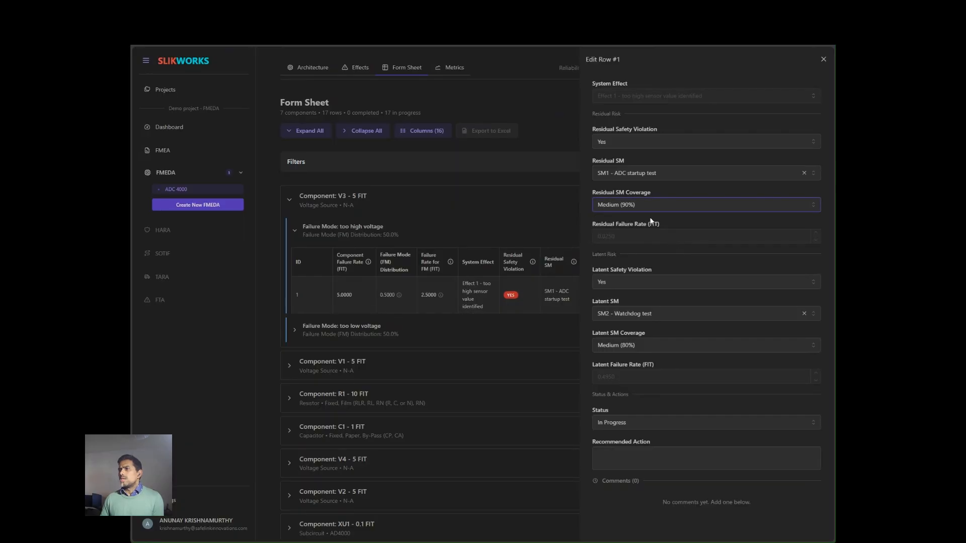
{"action": "left_click", "coordinate": [822, 61]}
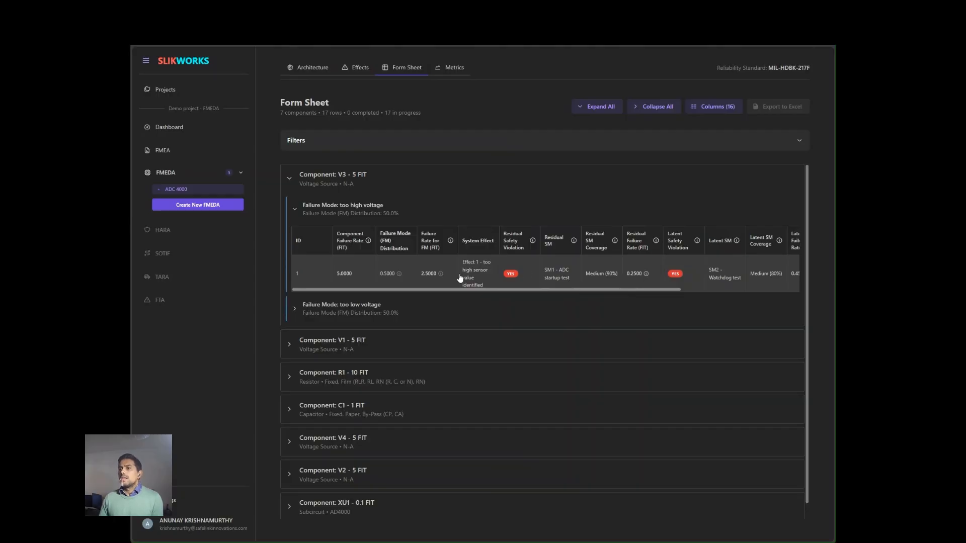
- Set the latent SM coverage of V3's "too high voltage" failure mode to High (90%)
{"action": "mouse_move", "coordinate": [443, 281]}
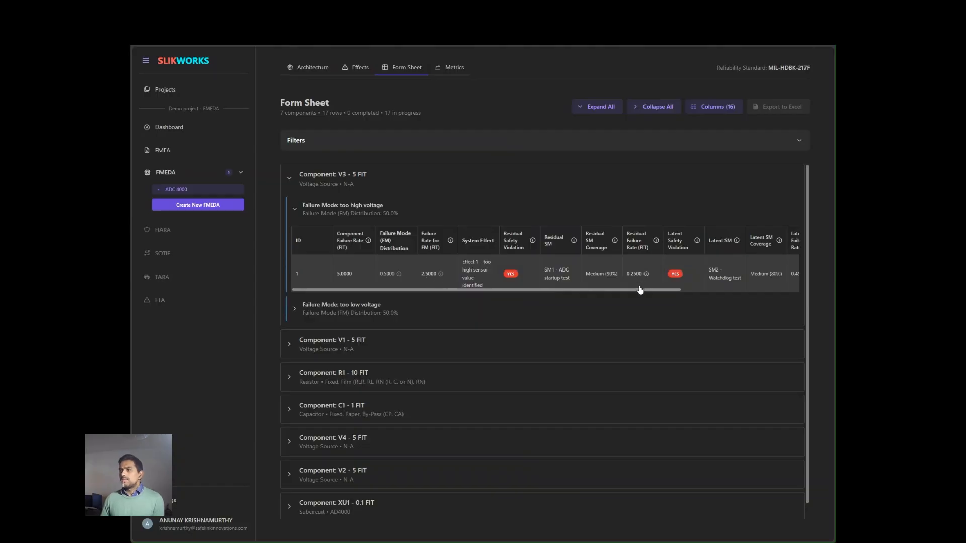
{"action": "left_click_drag", "start_coordinate": [640, 288], "coordinate": [758, 290]}
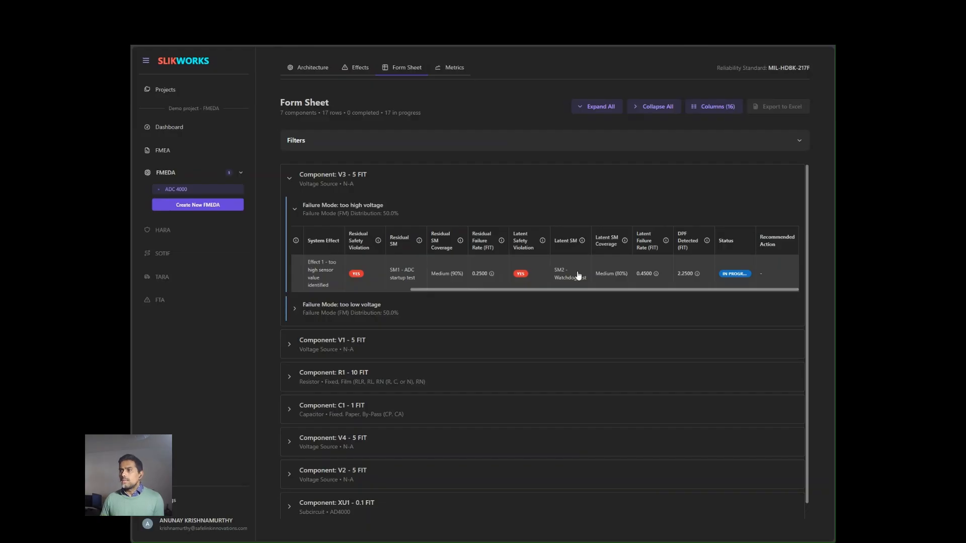
{"action": "left_click", "coordinate": [613, 275]}
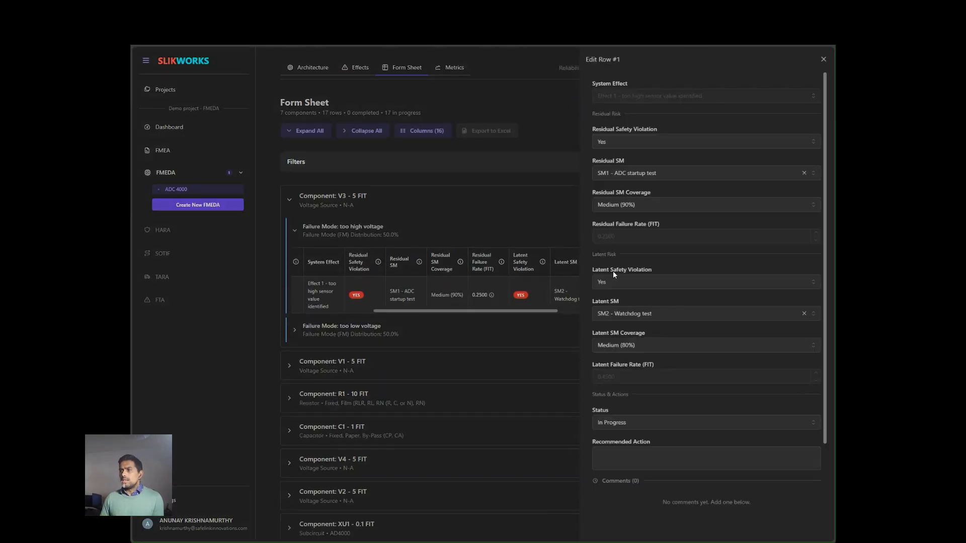
{"action": "left_click", "coordinate": [701, 350]}
{"action": "left_click", "coordinate": [688, 411]}
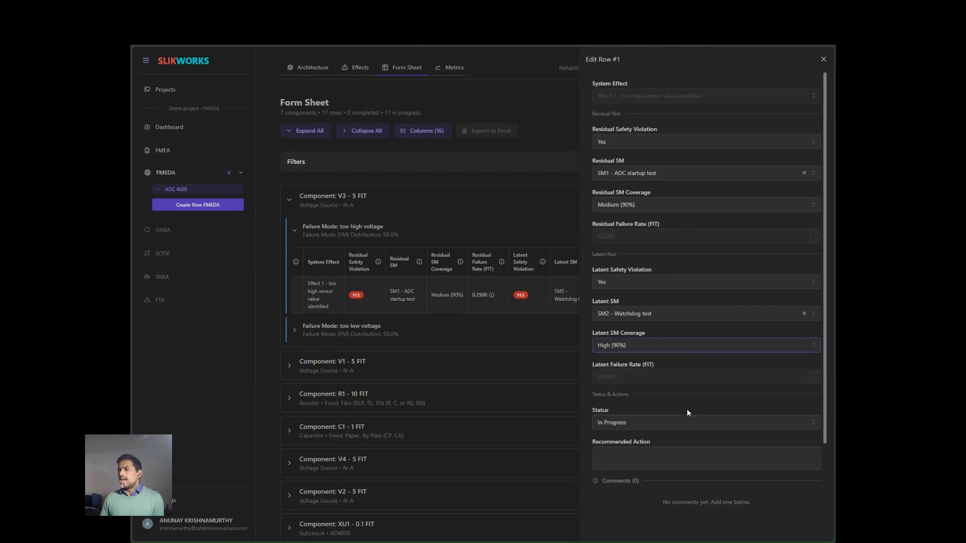
{"action": "left_click", "coordinate": [824, 59]}
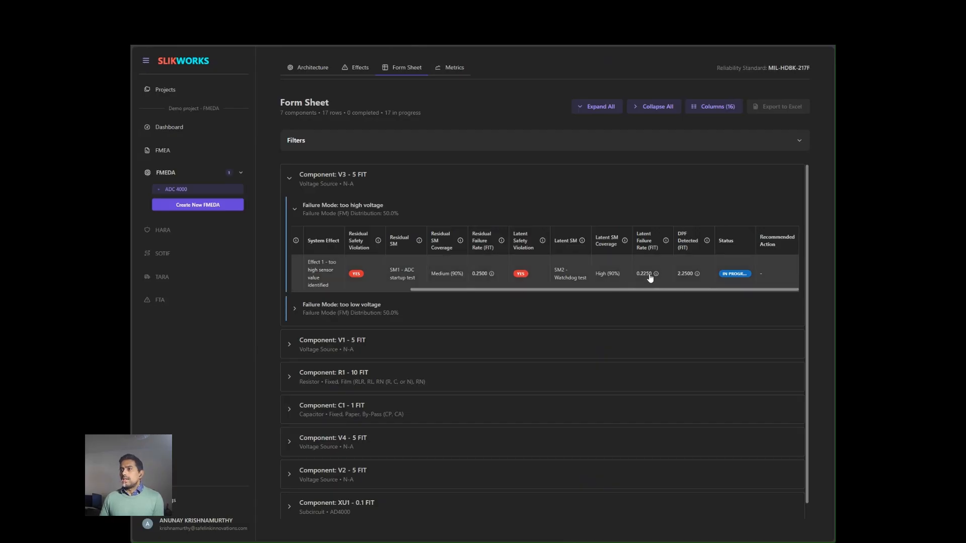
- Change the status of V3's "too high voltage" row to In Review and finally to Completed
{"action": "mouse_move", "coordinate": [668, 241]}
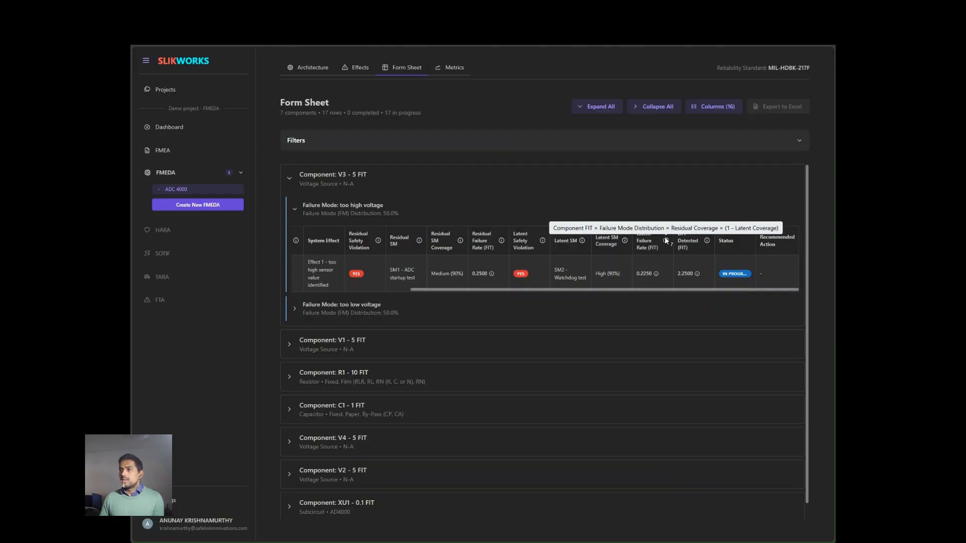
{"action": "mouse_move", "coordinate": [656, 272]}
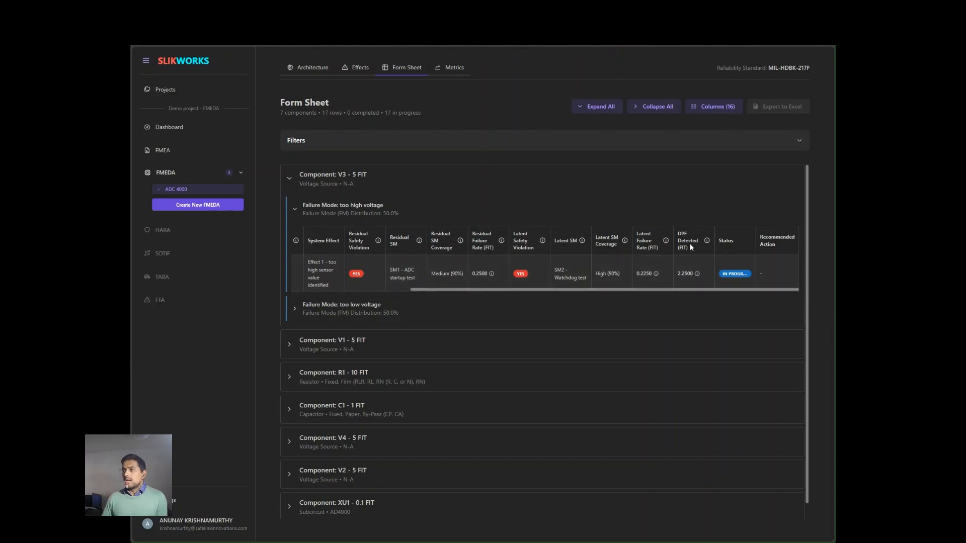
{"action": "mouse_move", "coordinate": [707, 241]}
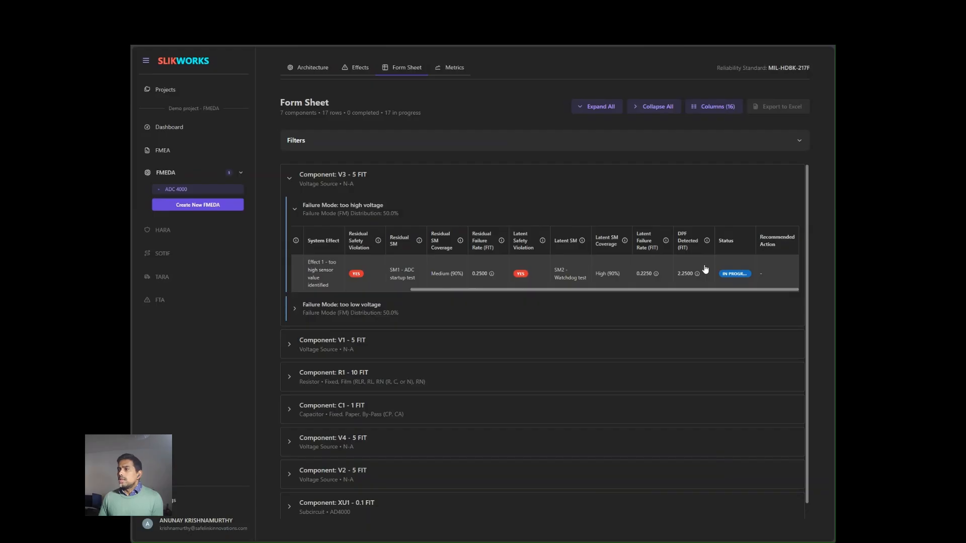
{"action": "left_click", "coordinate": [735, 261]}
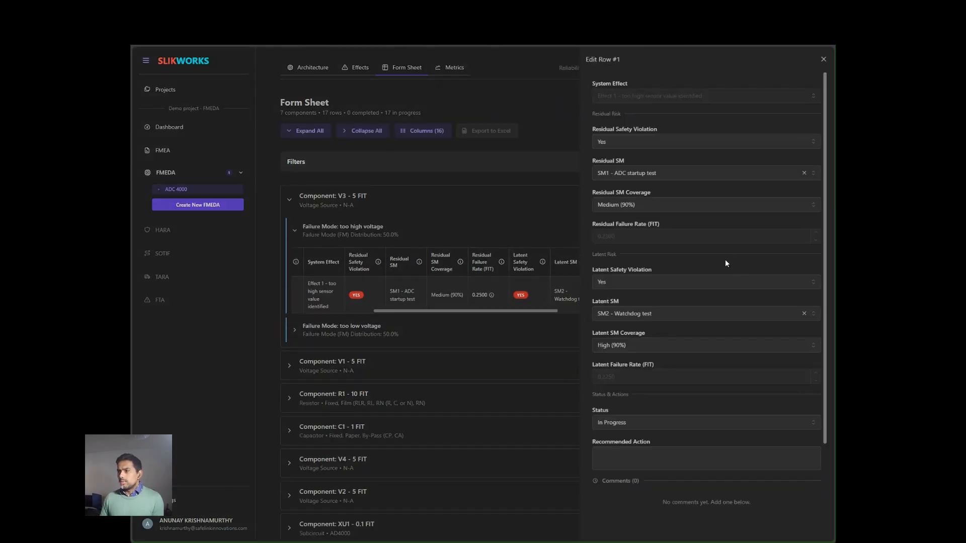
{"action": "left_click", "coordinate": [697, 424]}
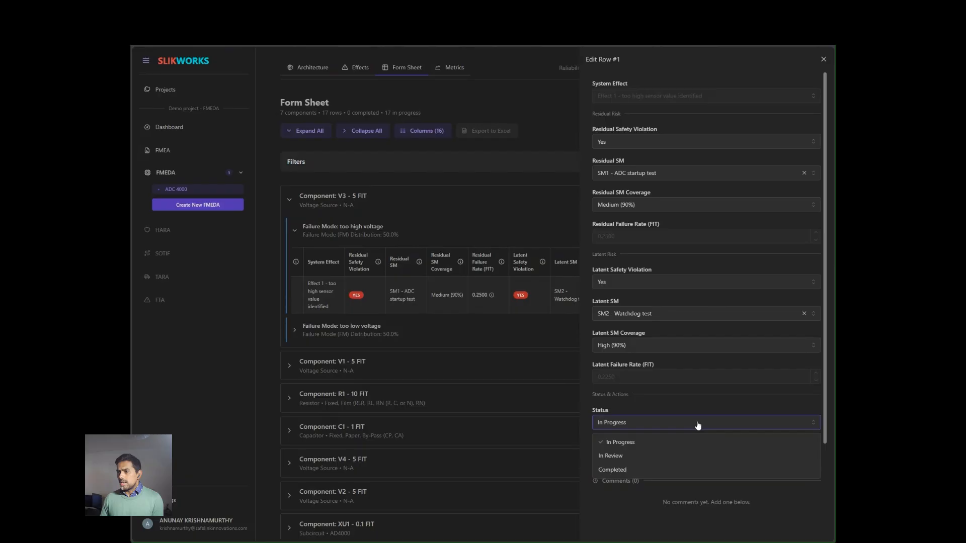
{"action": "left_click", "coordinate": [685, 456]}
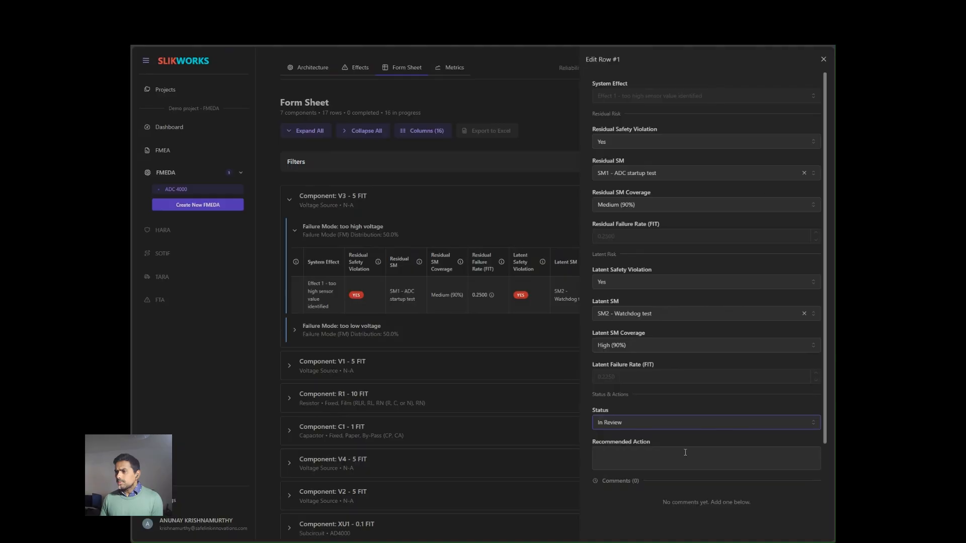
{"action": "left_click", "coordinate": [693, 428]}
{"action": "left_click", "coordinate": [685, 470]}
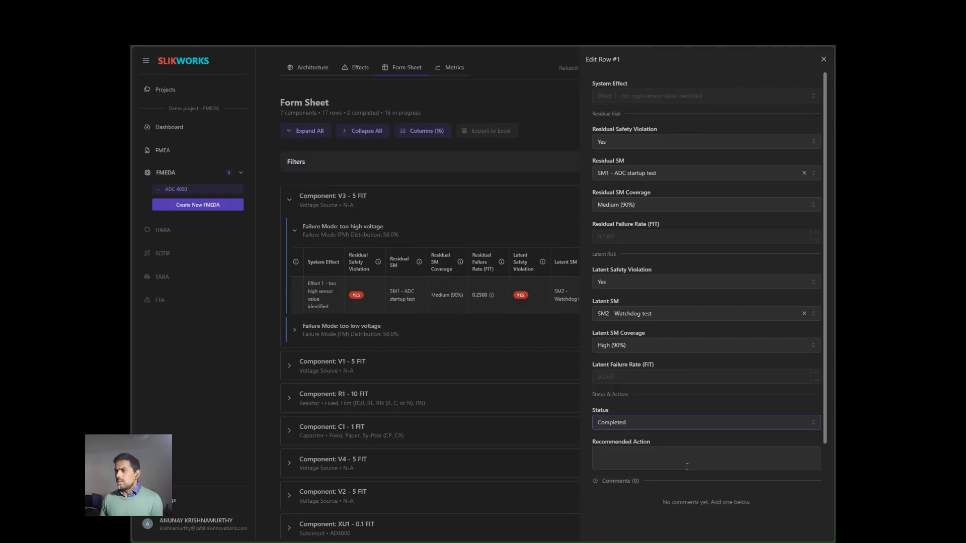
{"action": "left_click", "coordinate": [822, 61]}
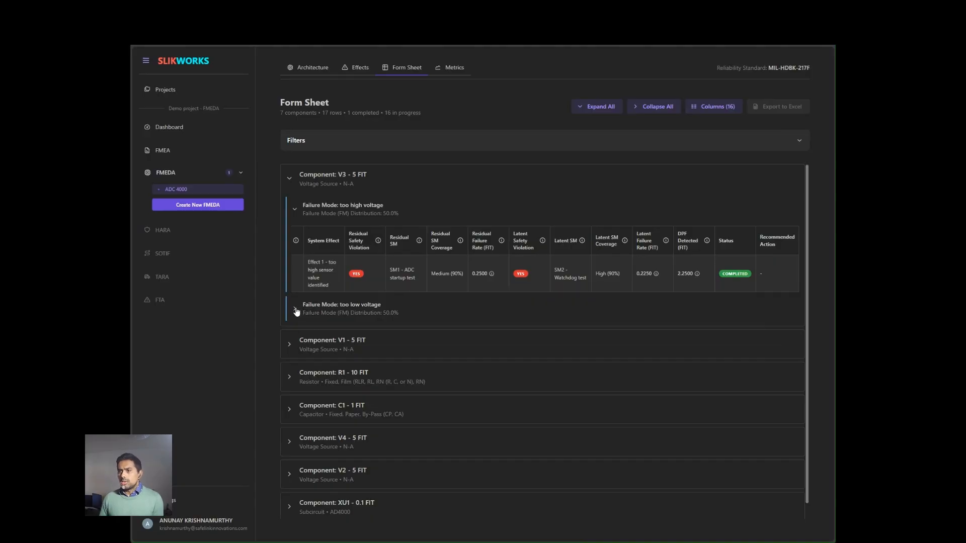
- Expand all components in the form sheet and review the failure mode rows from V3 down to XU1
{"action": "left_click", "coordinate": [586, 111]}
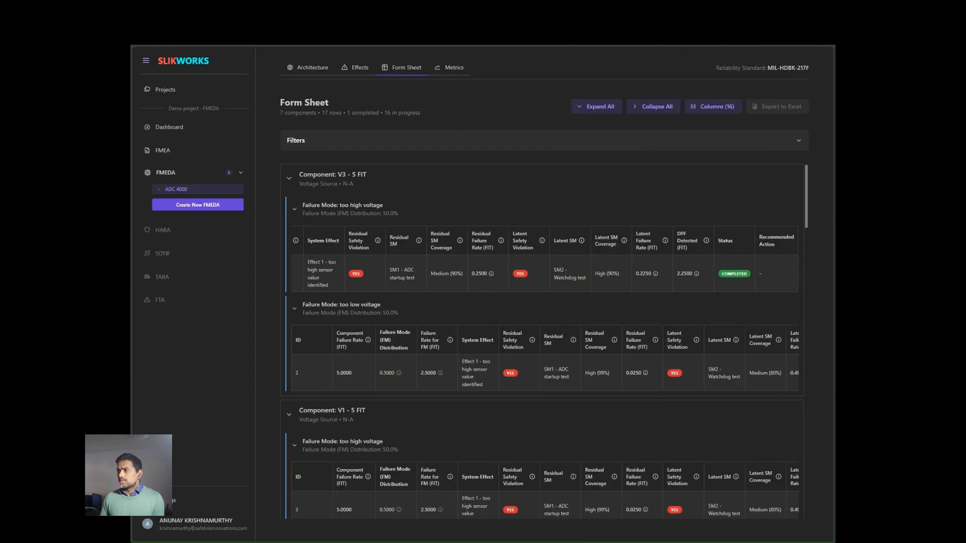
{"action": "left_click_drag", "start_coordinate": [834, 353], "coordinate": [810, 355]}
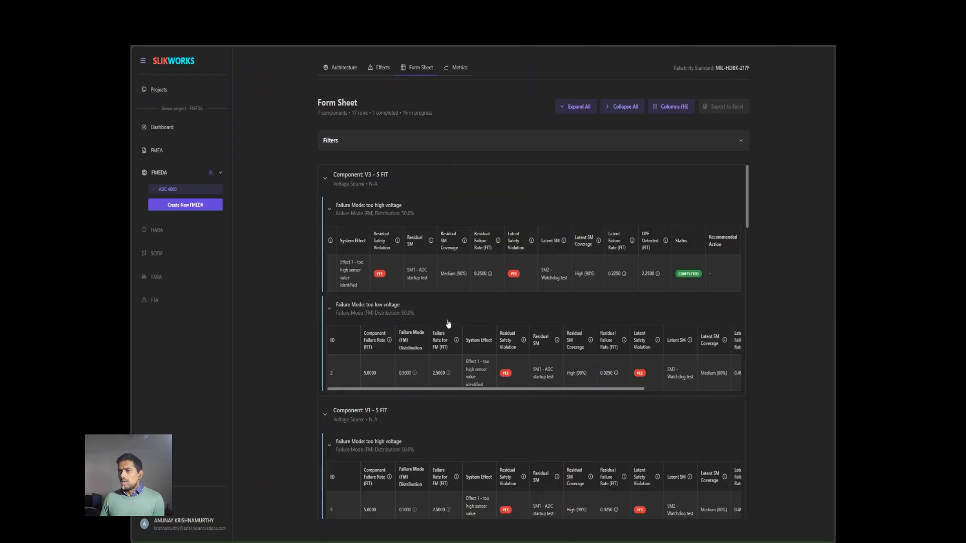
{"action": "scroll", "coordinate": [448, 324], "scroll_direction": "down", "scroll_amount": 7}
{"action": "scroll", "coordinate": [449, 324], "scroll_direction": "down", "scroll_amount": 15}
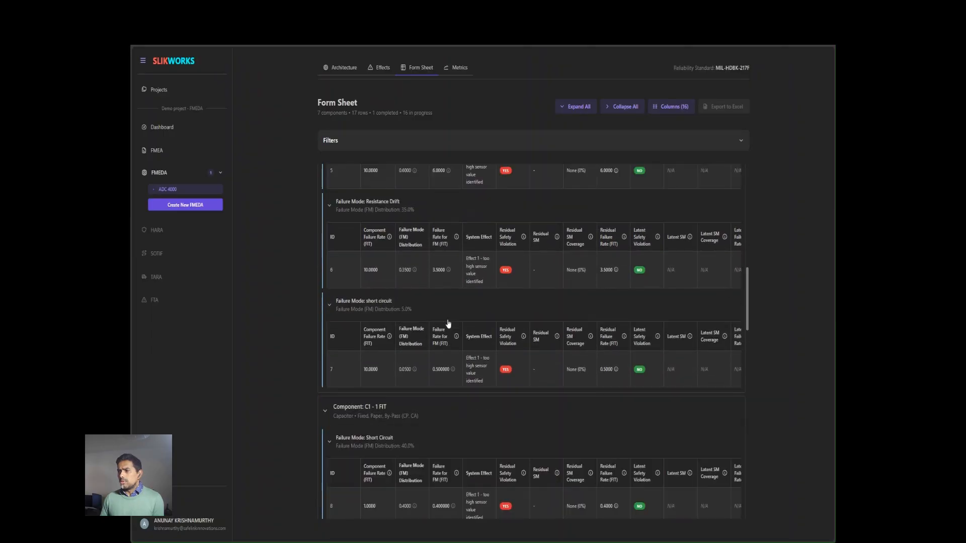
{"action": "scroll", "coordinate": [448, 323], "scroll_direction": "down", "scroll_amount": 3}
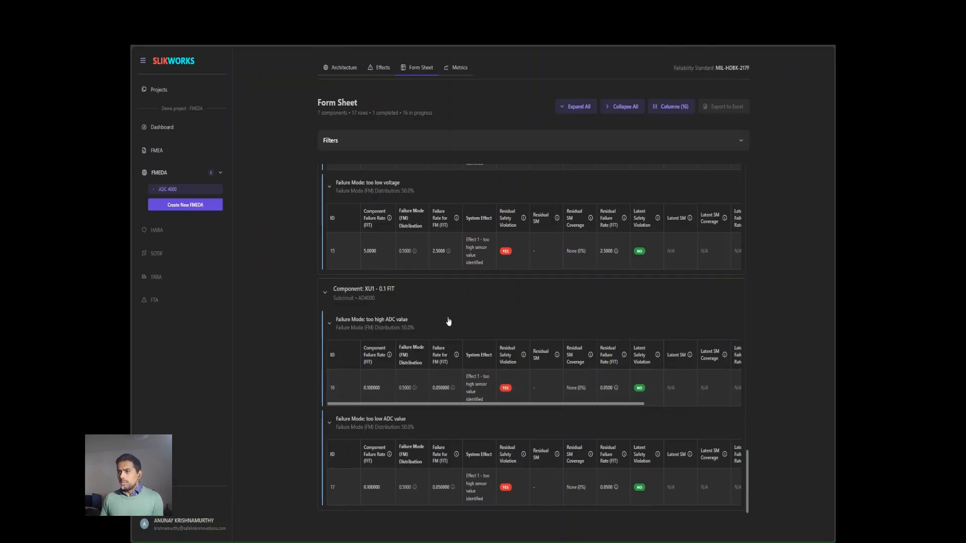
{"action": "scroll", "coordinate": [449, 321], "scroll_direction": "up", "scroll_amount": 15}
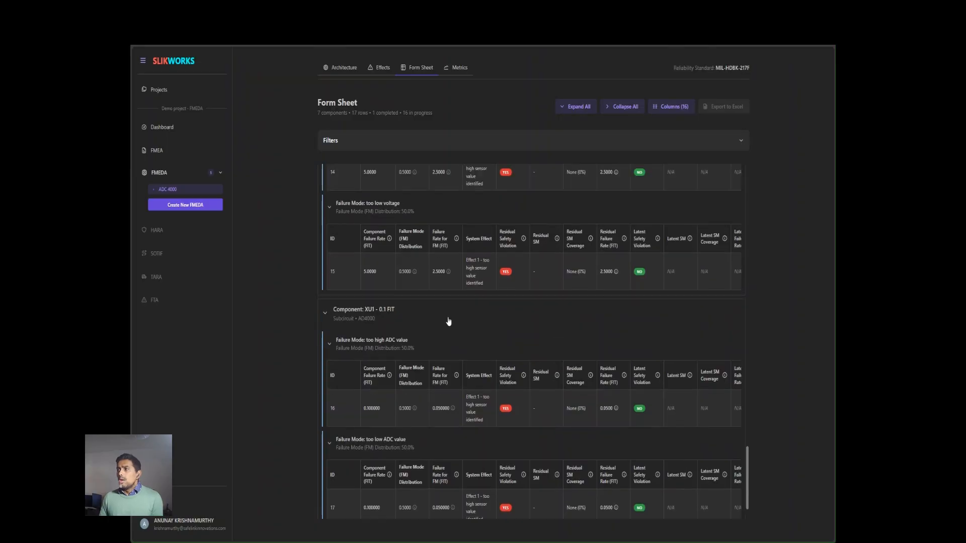
{"action": "scroll", "coordinate": [449, 321], "scroll_direction": "up", "scroll_amount": 10}
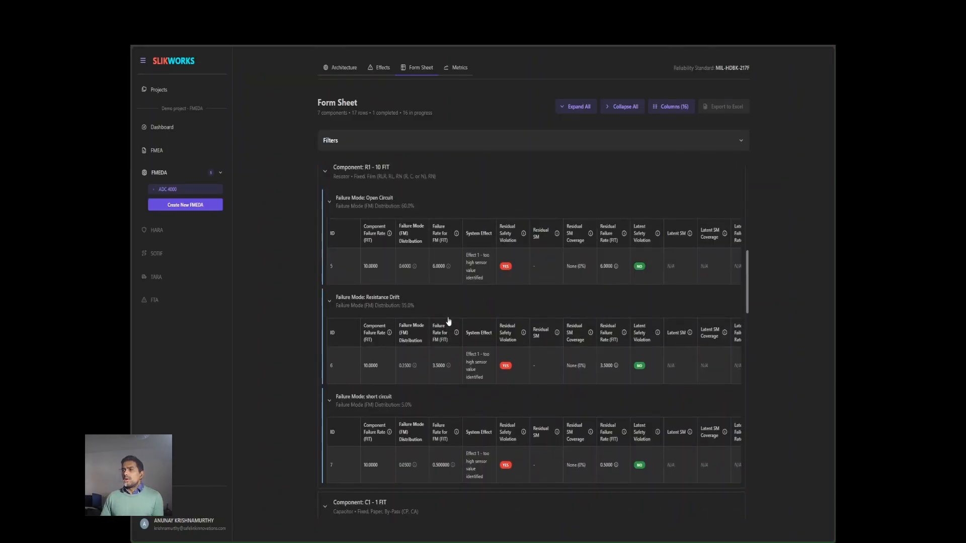